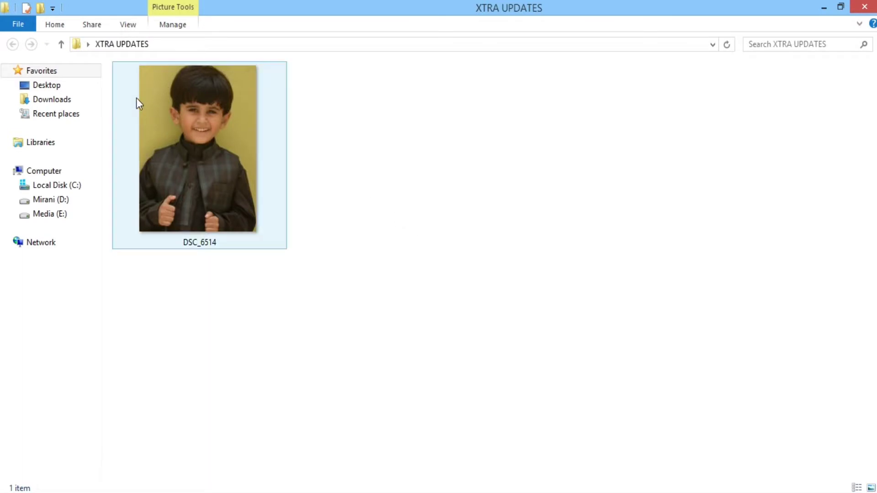
Step: Refresh the XTRA UPDATES folder and open the photo DSC_6514 in Photoshop
{"action": "right_click", "coordinate": [305, 145]}
{"action": "left_click", "coordinate": [325, 197]}
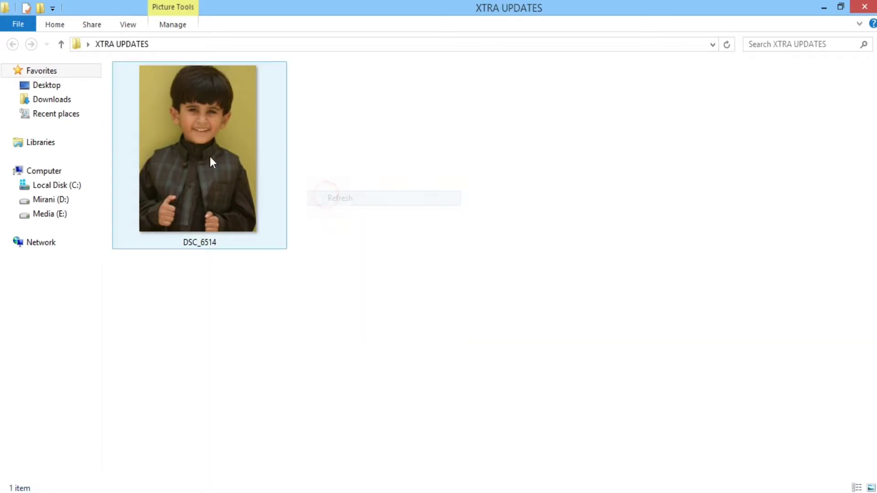
{"action": "left_click_drag", "start_coordinate": [210, 156], "coordinate": [312, 224]}
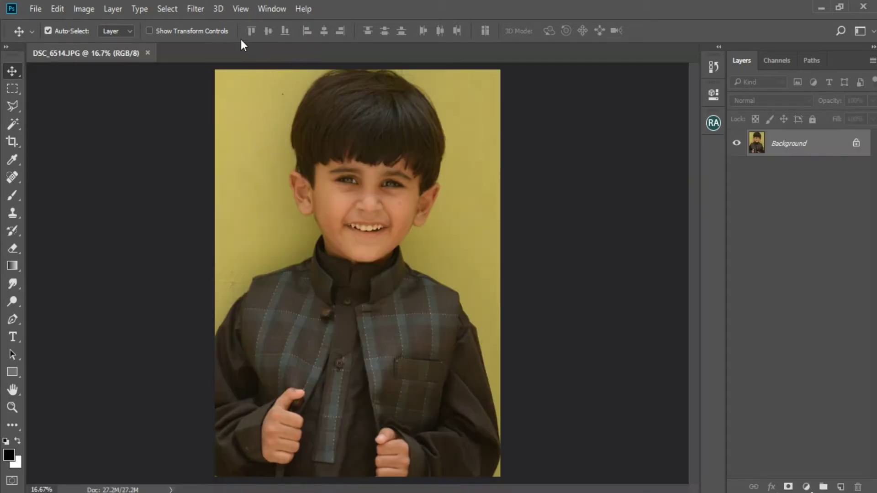
Step: Apply the user preset "yogita 4" to the photo with the Camera Raw Filter
{"action": "left_click", "coordinate": [206, 9]}
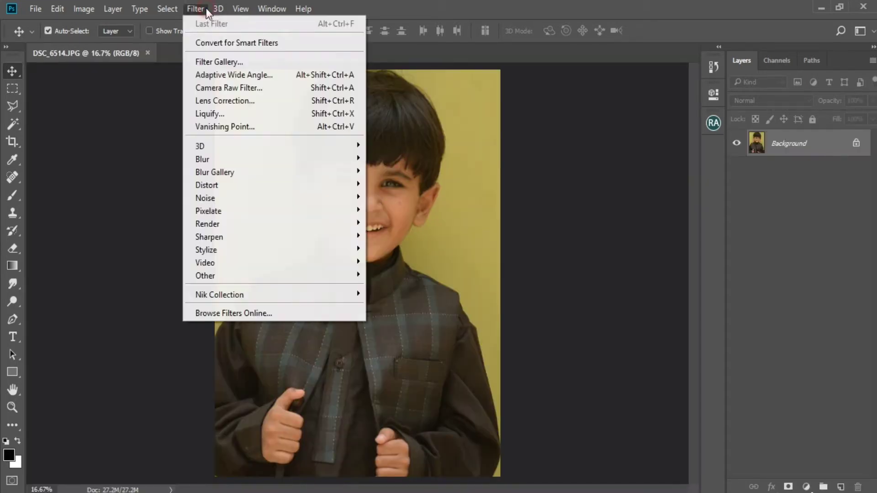
{"action": "left_click", "coordinate": [218, 89]}
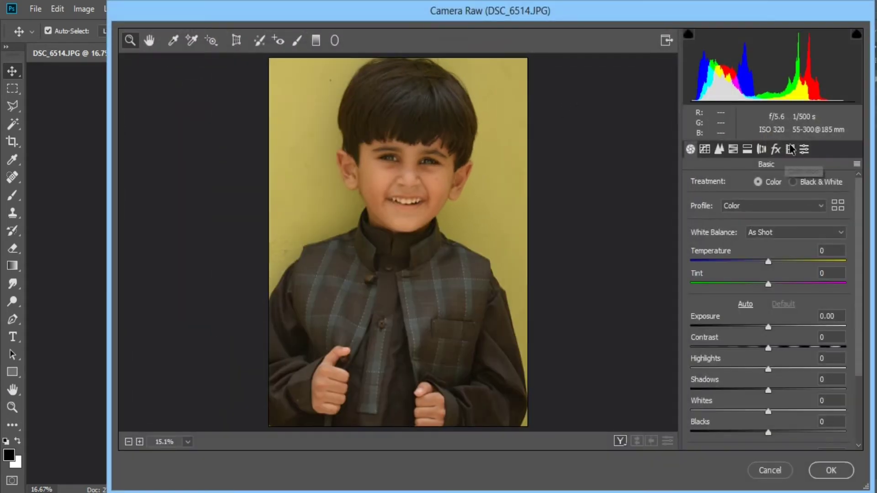
{"action": "left_click", "coordinate": [803, 149]}
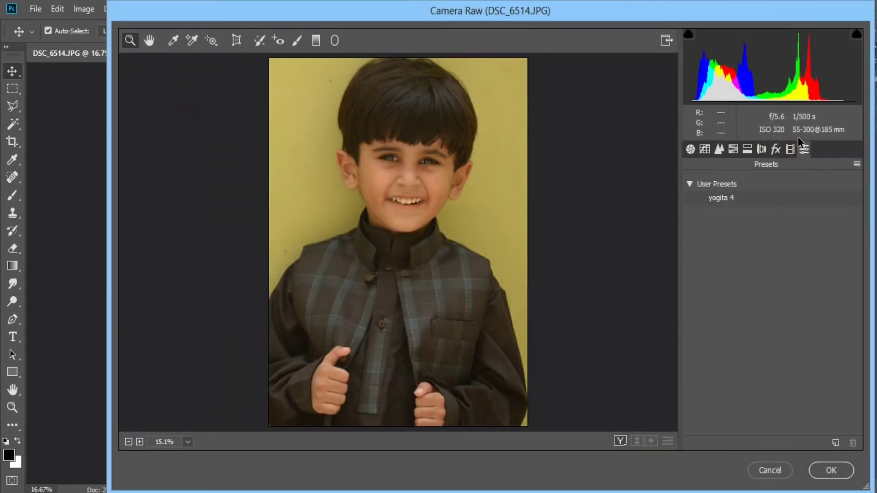
{"action": "left_click", "coordinate": [728, 198]}
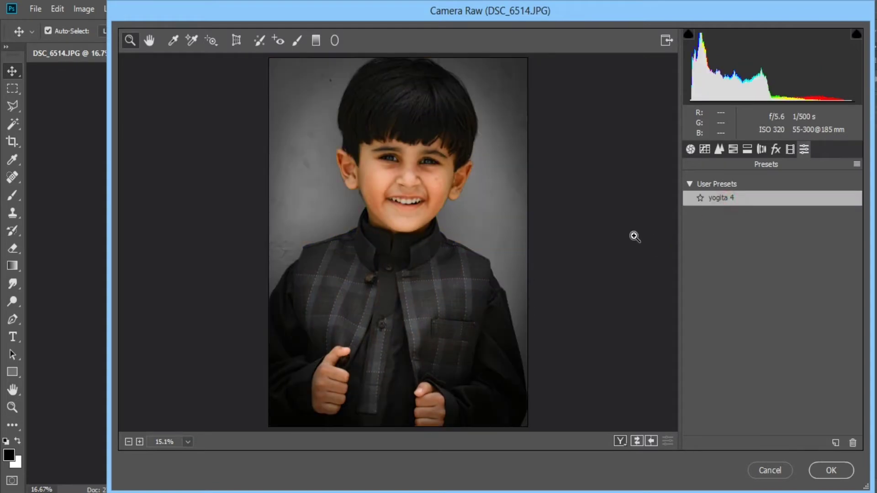
{"action": "left_click", "coordinate": [835, 470]}
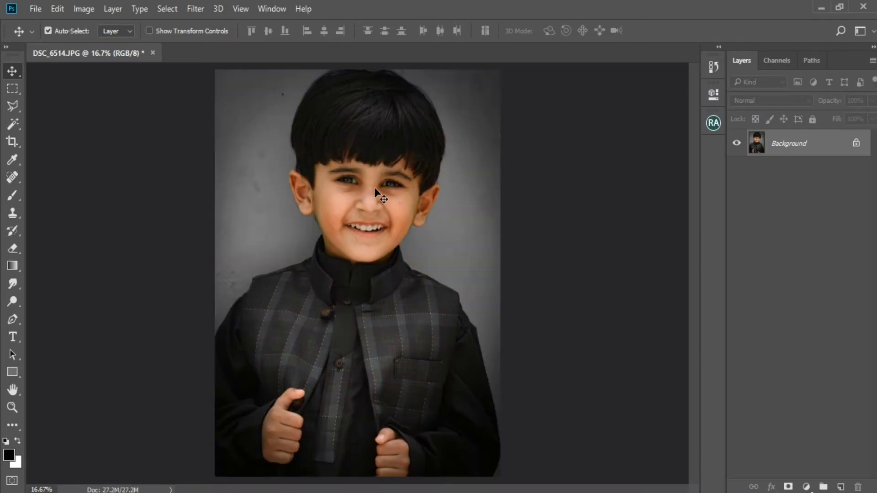
Step: Save the edited photo as a JPEG named DSC_6514-2 at maximum quality 12 with progressive format
{"action": "scroll", "coordinate": [374, 189], "scroll_direction": "up", "scroll_amount": 4}
{"action": "left_click_drag", "start_coordinate": [352, 190], "coordinate": [432, 290]}
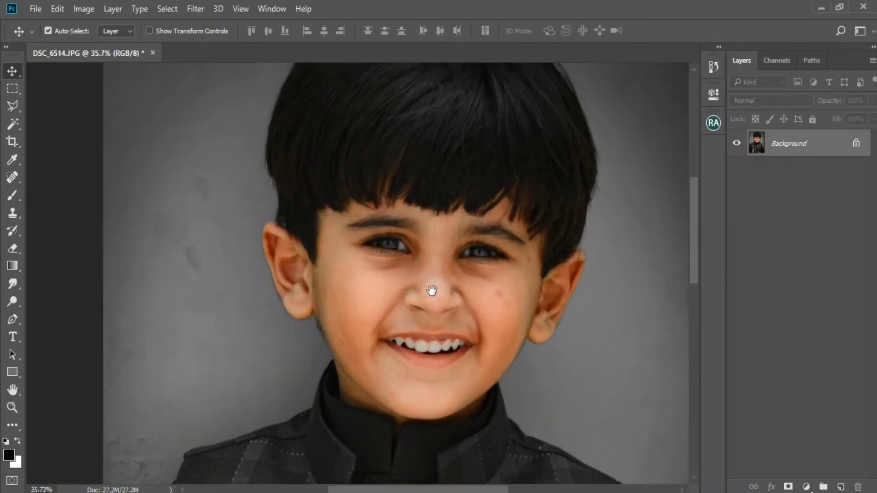
{"action": "scroll", "coordinate": [432, 291], "scroll_direction": "down", "scroll_amount": 3}
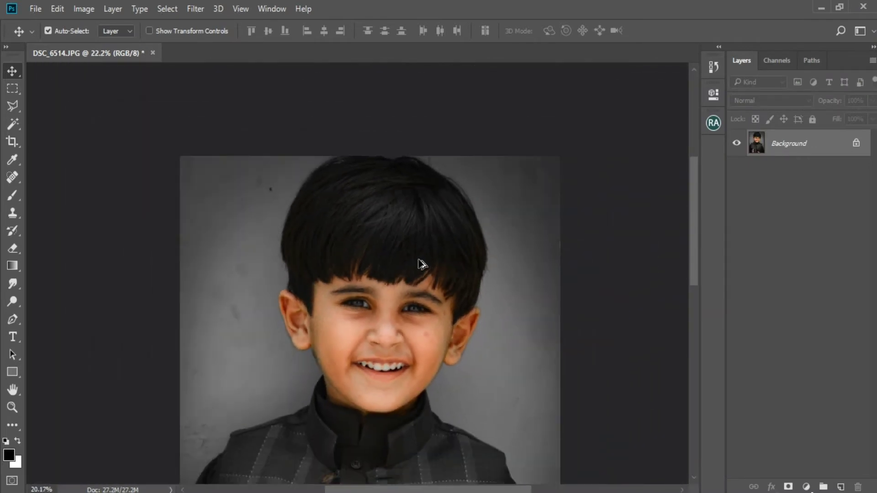
{"action": "scroll", "coordinate": [421, 263], "scroll_direction": "down", "scroll_amount": 3}
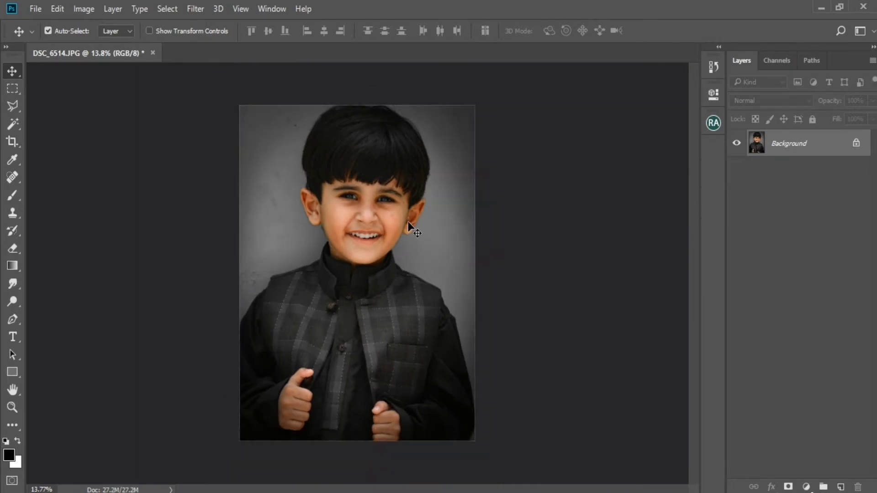
{"action": "key", "text": "ctrl+shift+s"}
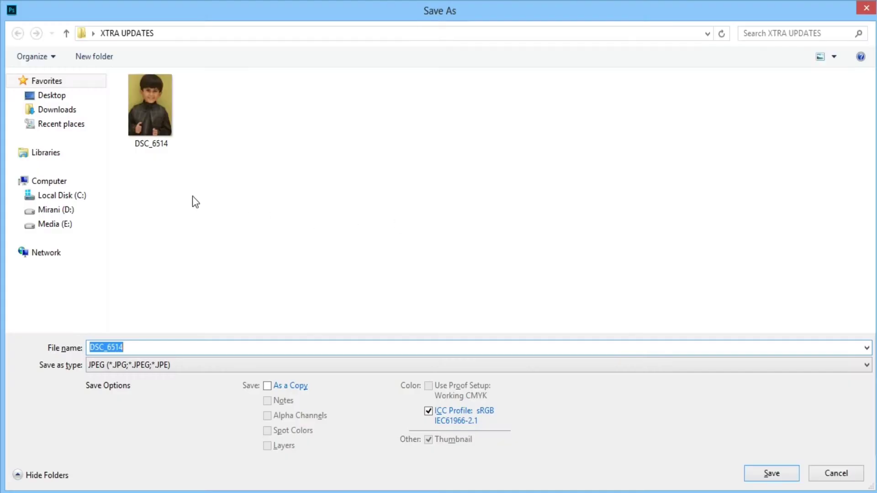
{"action": "left_click", "coordinate": [150, 347]}
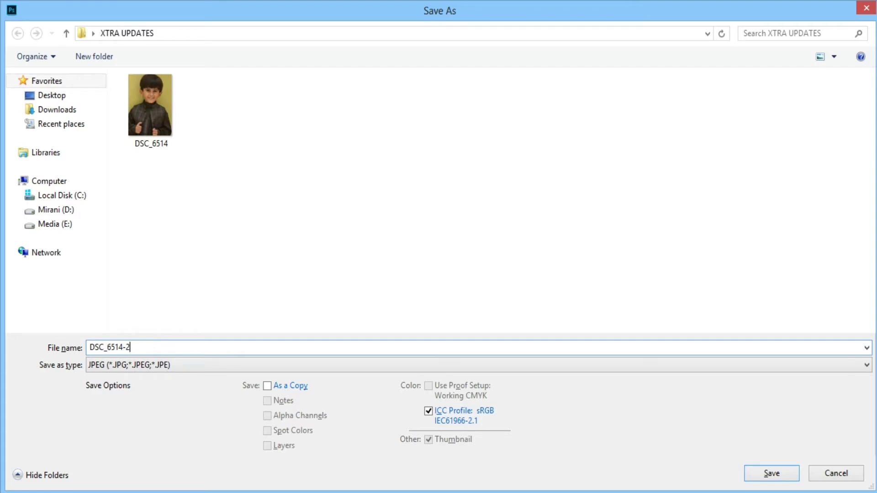
{"action": "key", "text": "Return"}
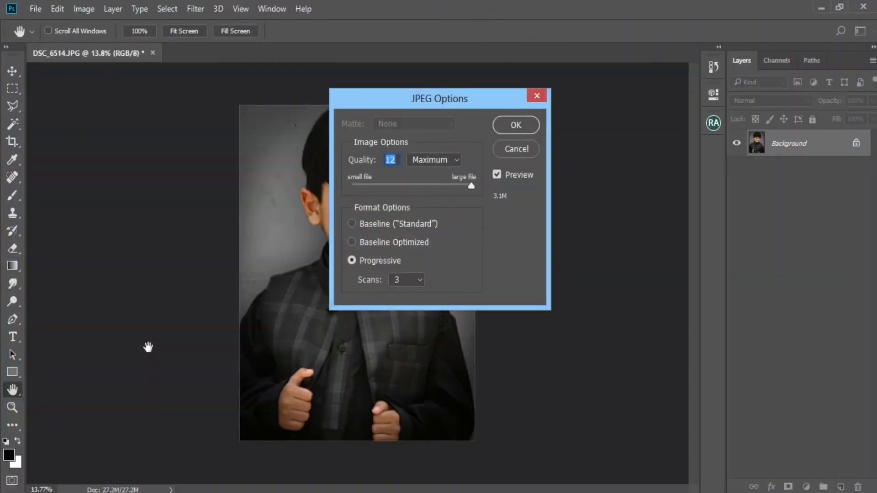
{"action": "key", "text": "Return"}
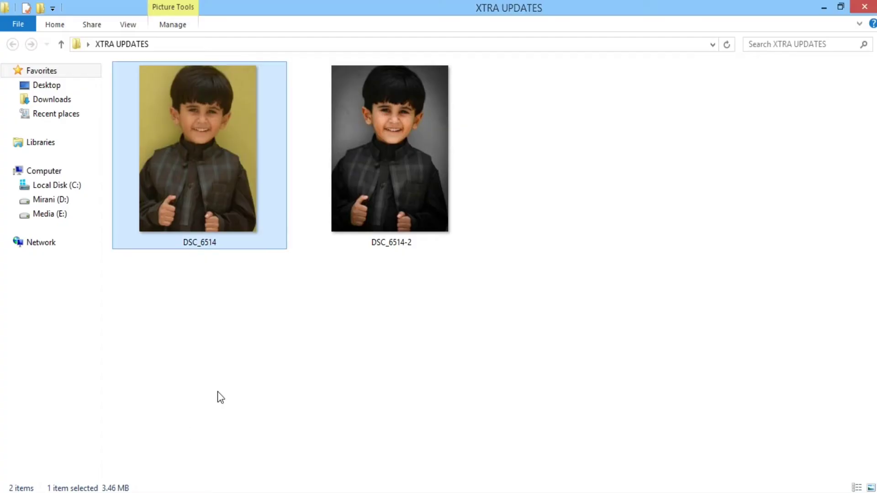
Step: Switch to the other Photoshop version, open DSC_6514-2 there, reset the default colours and activate the Move tool
{"action": "left_click", "coordinate": [225, 378]}
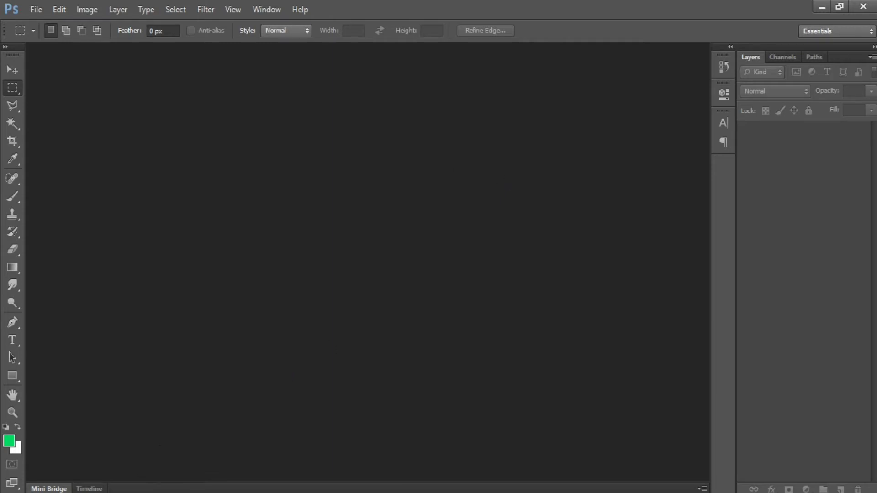
{"action": "left_click", "coordinate": [131, 443]}
{"action": "left_click_drag", "start_coordinate": [390, 174], "coordinate": [333, 379]}
{"action": "key", "text": "d"}
{"action": "key", "text": "v"}
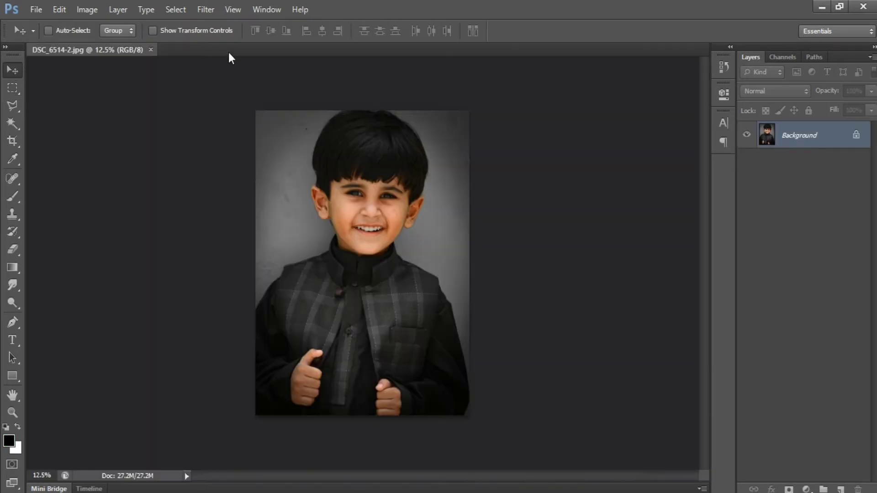
Step: Smooth the boy's skin with the Imagenomic Portraiture filter using the Default preset
{"action": "left_click", "coordinate": [215, 6]}
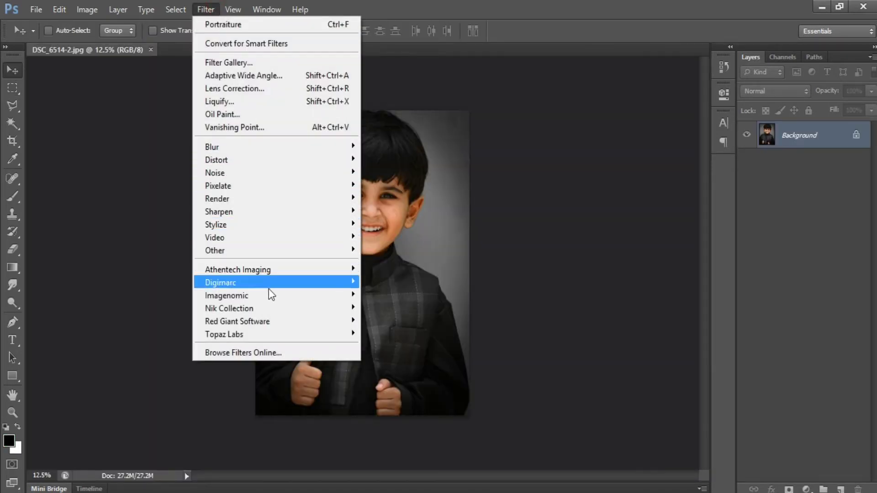
{"action": "left_click", "coordinate": [267, 296]}
{"action": "left_click", "coordinate": [375, 290]}
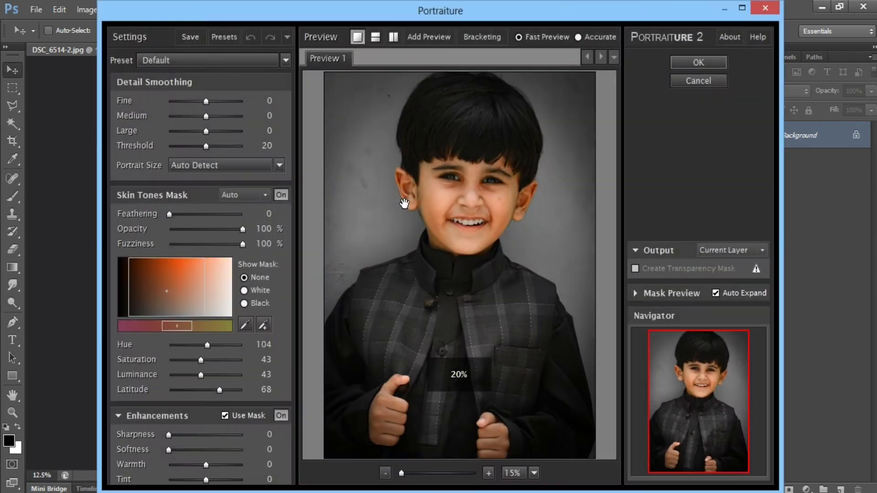
{"action": "scroll", "coordinate": [523, 188], "scroll_direction": "up", "scroll_amount": 3}
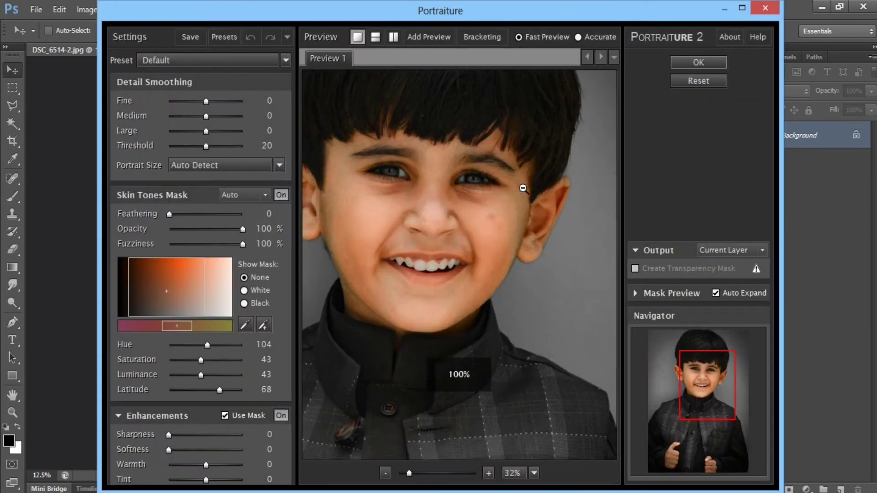
{"action": "left_click", "coordinate": [523, 188], "text": "alt"}
{"action": "left_click", "coordinate": [698, 63]}
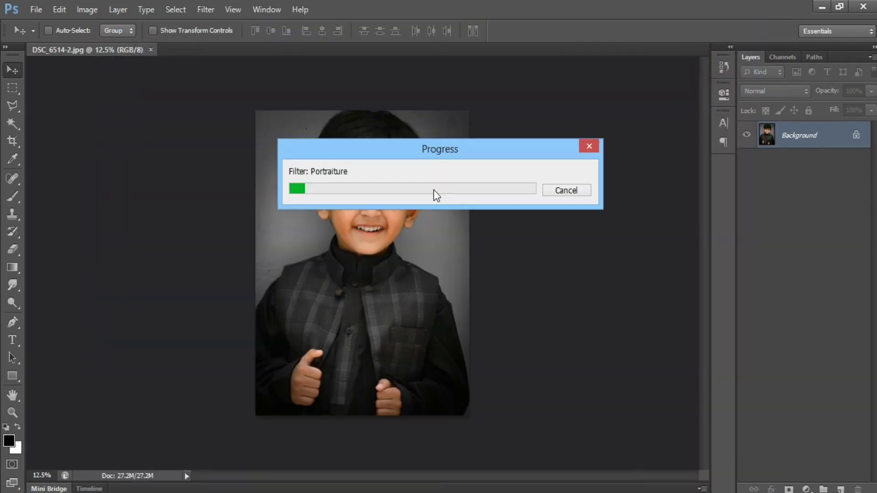
{"action": "left_click_drag", "start_coordinate": [382, 154], "coordinate": [509, 250]}
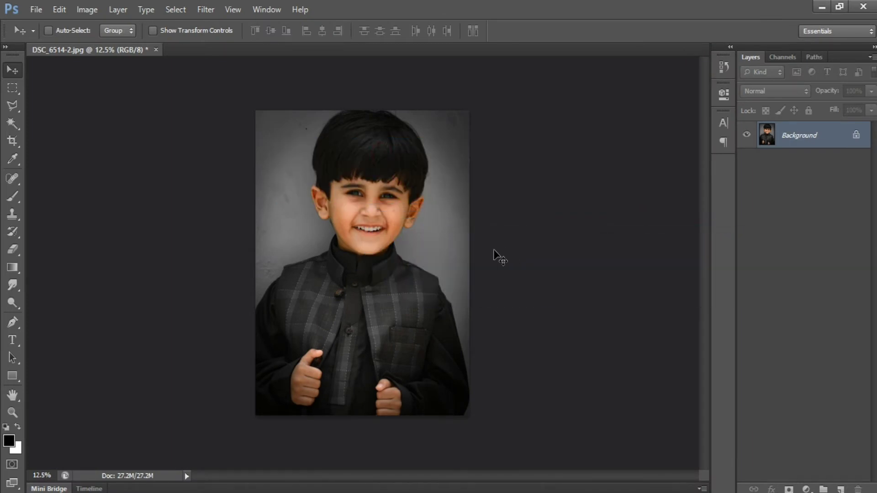
Step: Open the photo in the Athentech Perfectly Clear filter and enable the Skin Tone correction at 90
{"action": "scroll", "coordinate": [439, 231], "scroll_direction": "up", "scroll_amount": 3}
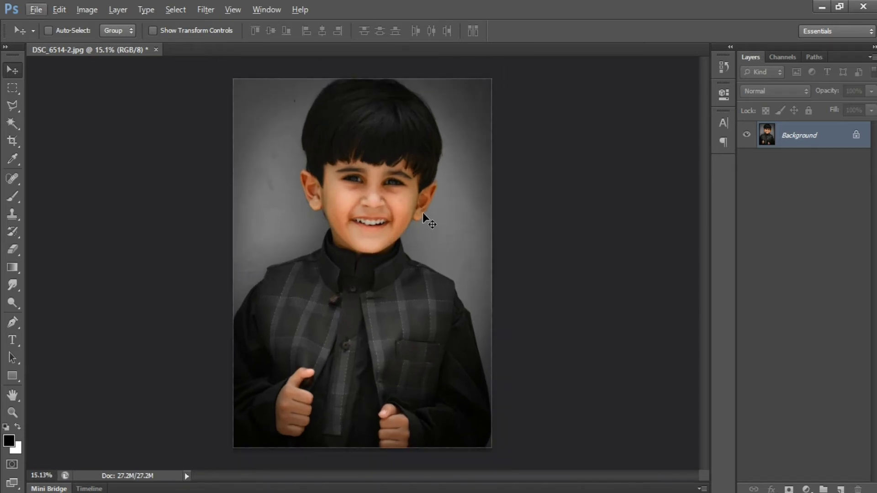
{"action": "left_click", "coordinate": [205, 9]}
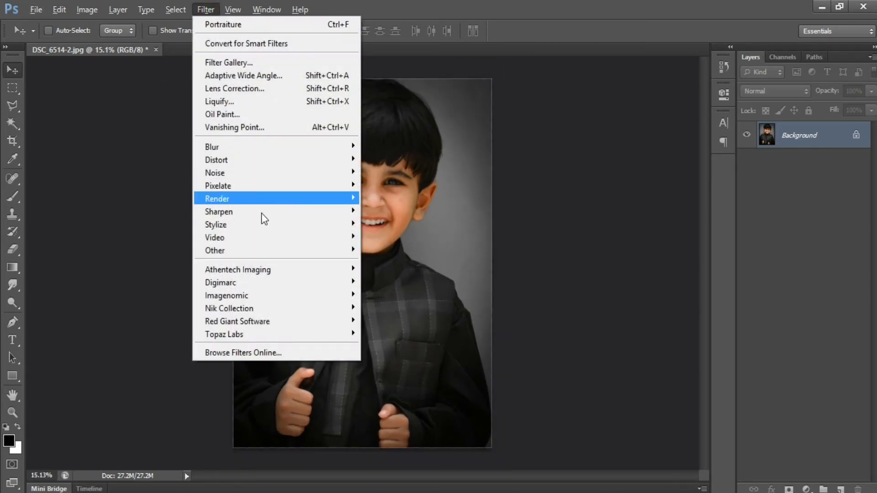
{"action": "mouse_move", "coordinate": [259, 268]}
{"action": "left_click", "coordinate": [375, 267]}
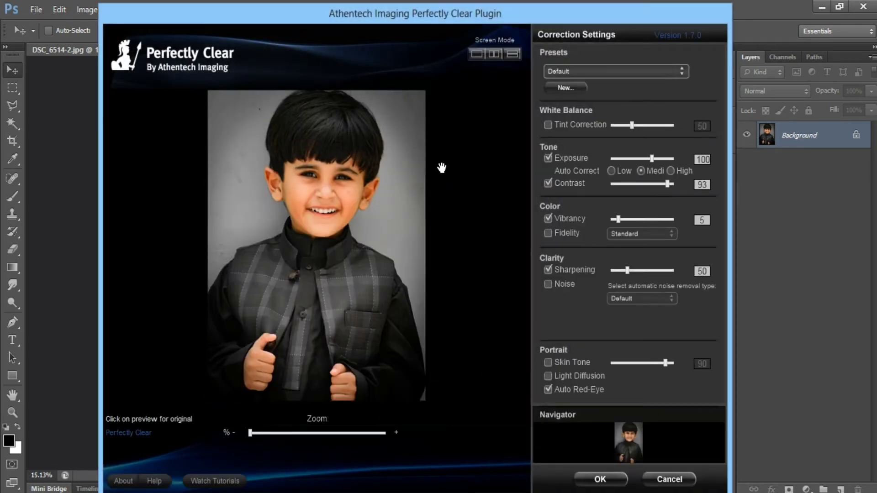
{"action": "left_click", "coordinate": [547, 361]}
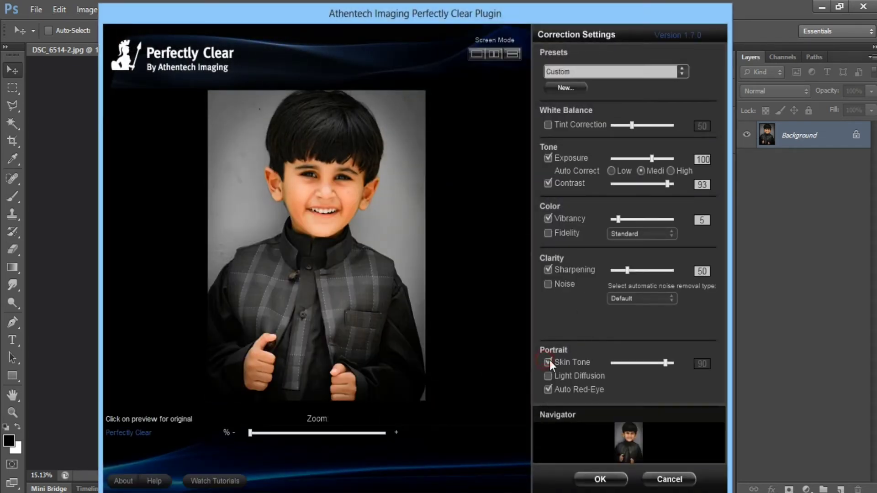
{"action": "left_click", "coordinate": [549, 362]}
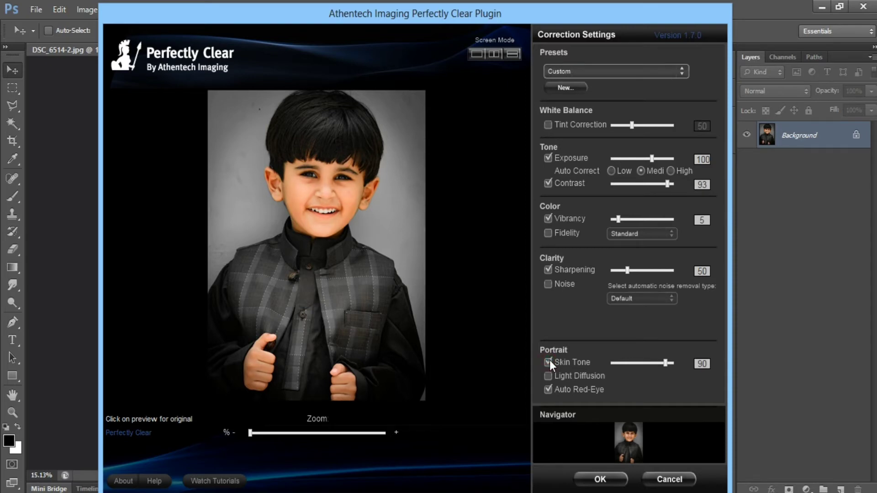
{"action": "left_click", "coordinate": [549, 375]}
Step: Turn off Sharpening, Exposure and Contrast, enable Standard Fidelity, and apply the Perfectly Clear correction
{"action": "left_click", "coordinate": [549, 270]}
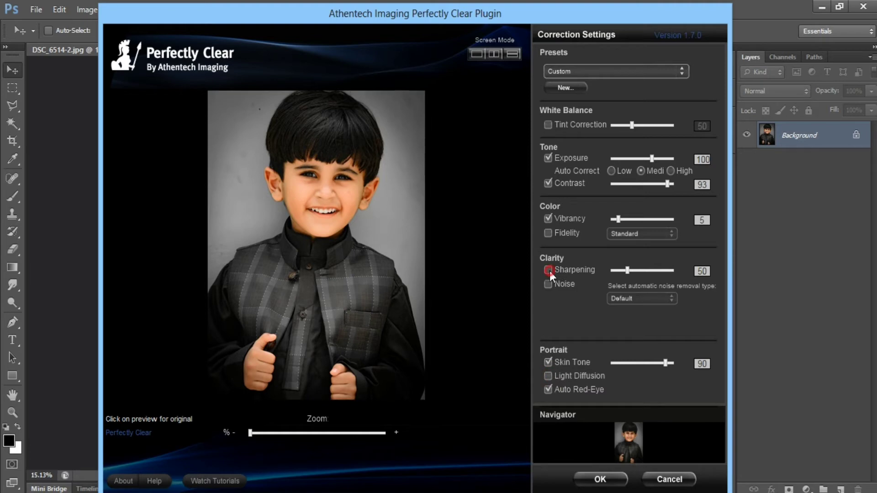
{"action": "left_click", "coordinate": [547, 234]}
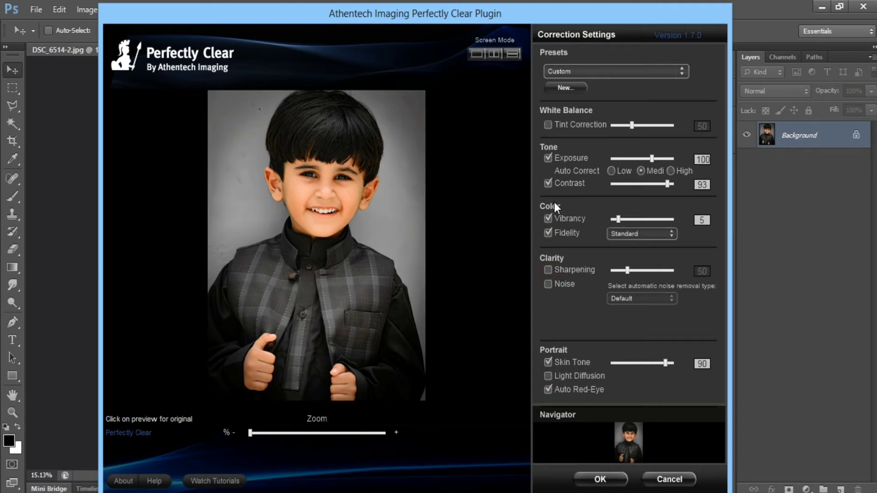
{"action": "left_click", "coordinate": [550, 155]}
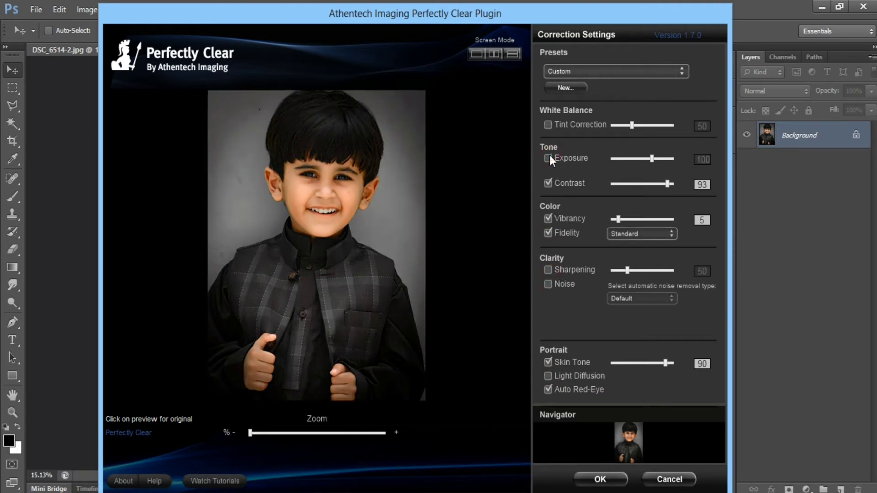
{"action": "left_click", "coordinate": [549, 157]}
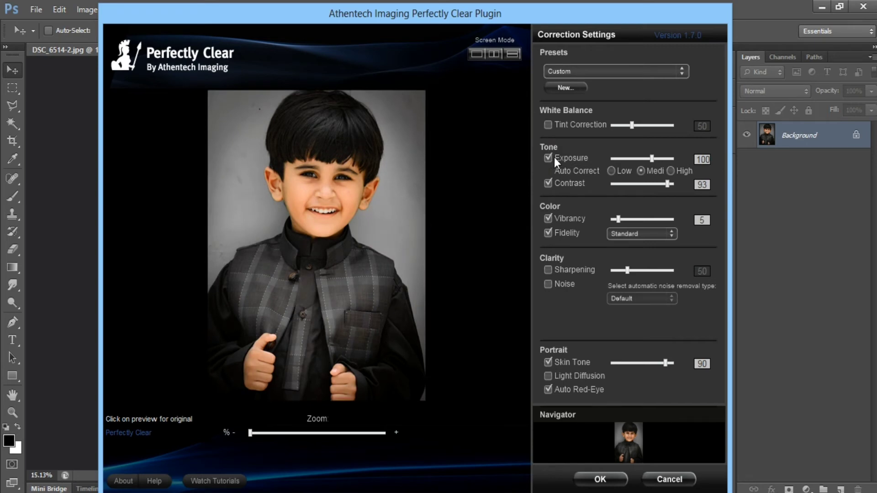
{"action": "left_click", "coordinate": [552, 157]}
{"action": "left_click", "coordinate": [549, 182]}
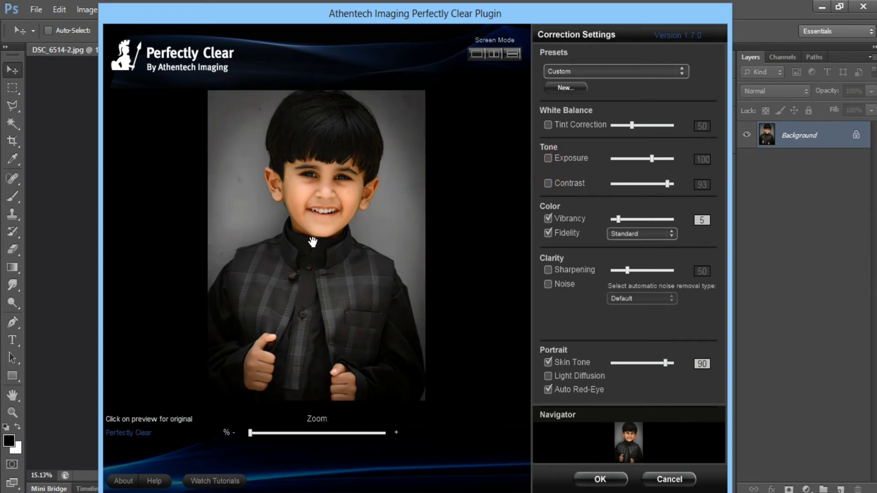
{"action": "left_click", "coordinate": [602, 479]}
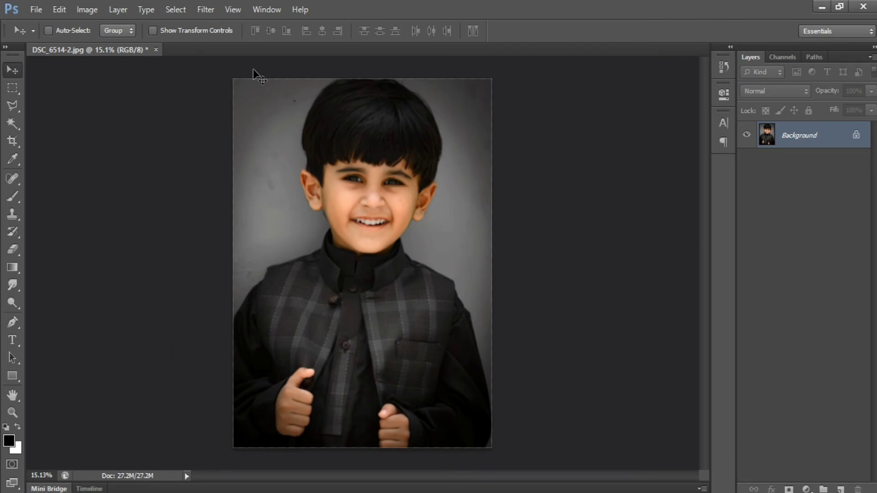
Step: Activate the Smudge tool and reduce its brush size to 400 for cleaning up the grey background
{"action": "left_click", "coordinate": [206, 10]}
{"action": "left_click", "coordinate": [207, 10]}
{"action": "scroll", "coordinate": [318, 109], "scroll_direction": "up", "scroll_amount": 9}
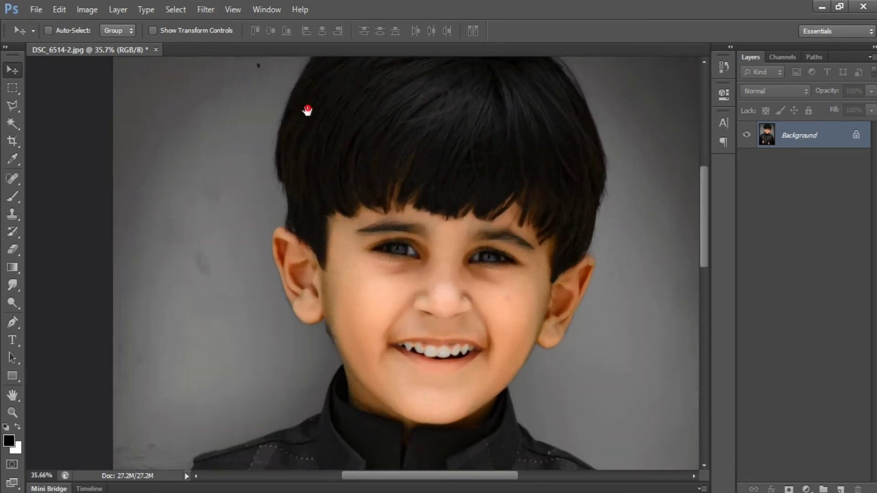
{"action": "left_click_drag", "start_coordinate": [305, 108], "coordinate": [376, 238]}
{"action": "scroll", "coordinate": [376, 238], "scroll_direction": "up", "scroll_amount": 5}
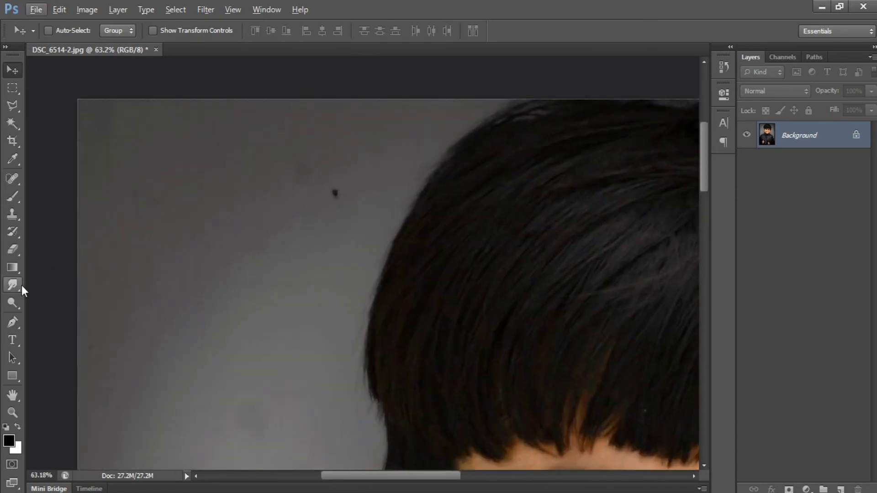
{"action": "left_click", "coordinate": [15, 287]}
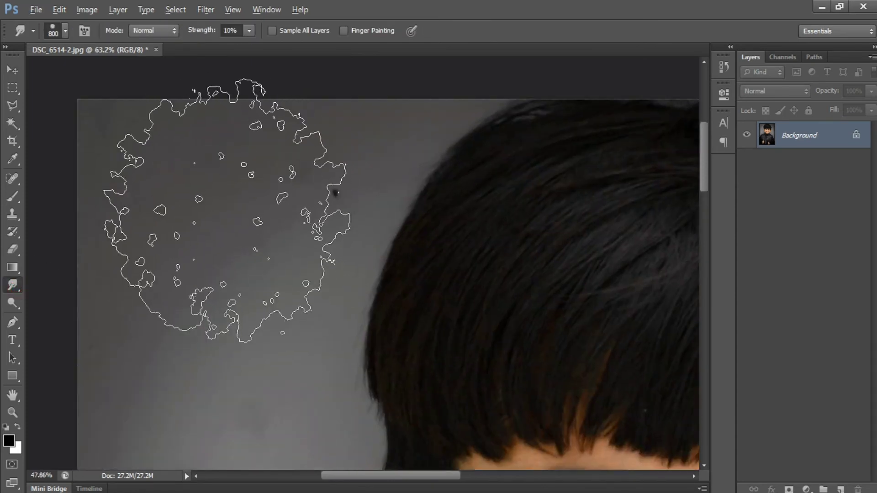
{"action": "scroll", "coordinate": [228, 210], "scroll_direction": "down", "scroll_amount": 4}
{"action": "scroll", "coordinate": [224, 208], "scroll_direction": "down", "scroll_amount": 3}
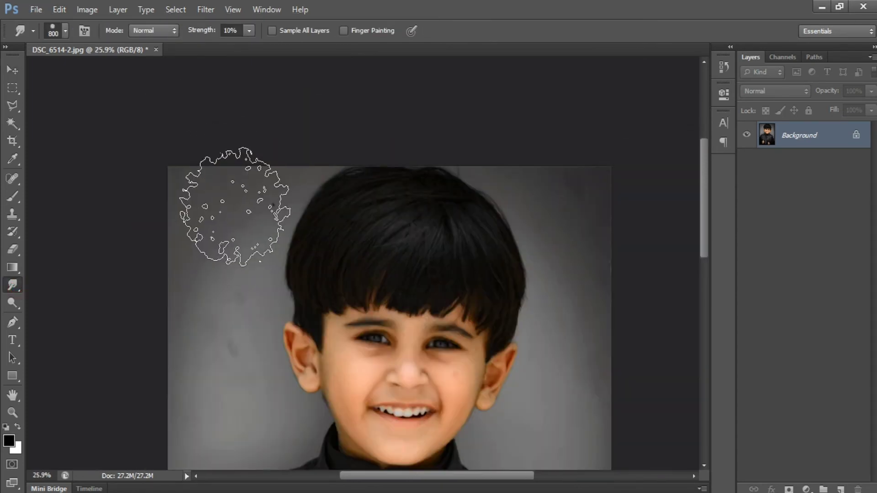
{"action": "key", "text": "bracketleft"}
{"action": "key", "text": "bracketleft"}
{"action": "key", "text": "bracketleft"}
{"action": "key", "text": "bracketleft"}
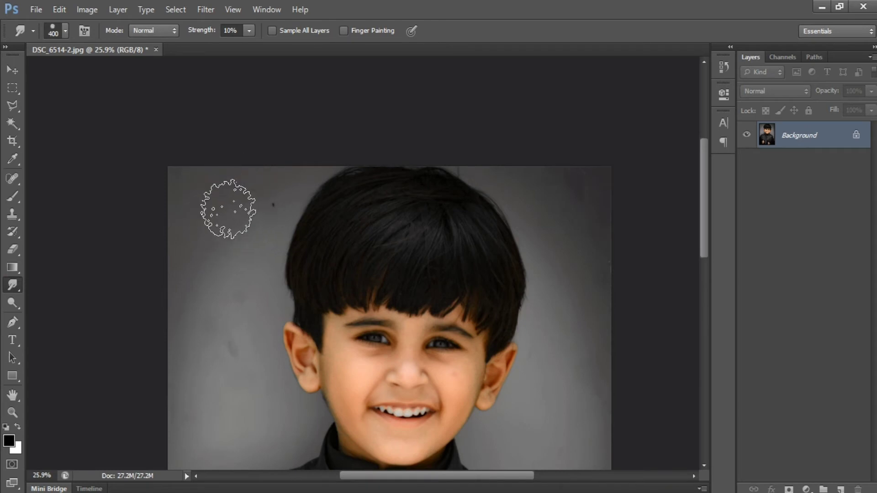
Step: Smudge away the dark spots and blotches in the grey background around the boy, and switch back to the Move tool
{"action": "left_click_drag", "start_coordinate": [228, 210], "coordinate": [265, 187]}
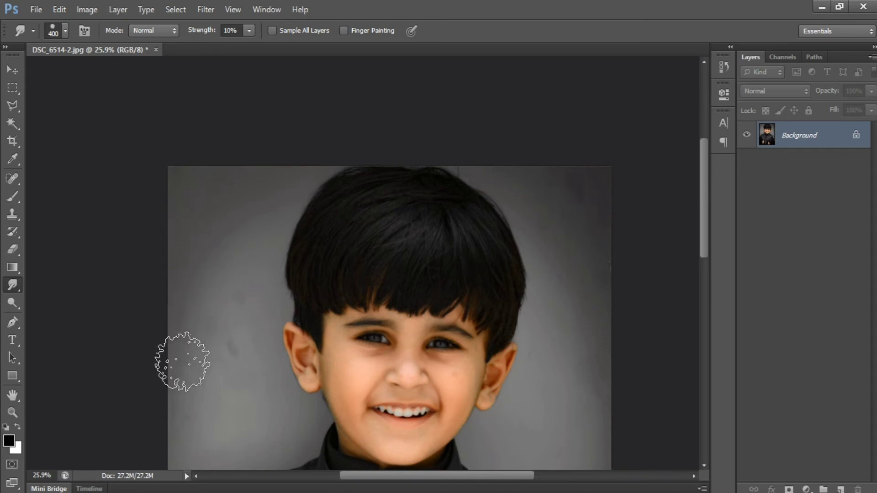
{"action": "mouse_move", "coordinate": [446, 168]}
{"action": "left_mouse_down"}
{"action": "mouse_move", "coordinate": [384, 182]}
{"action": "mouse_move", "coordinate": [427, 179]}
{"action": "left_mouse_up"}
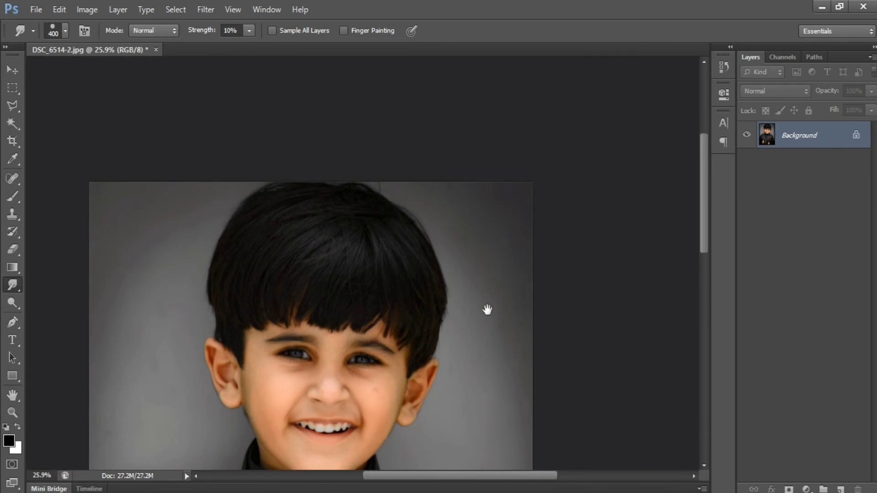
{"action": "left_click_drag", "start_coordinate": [487, 310], "coordinate": [490, 152]}
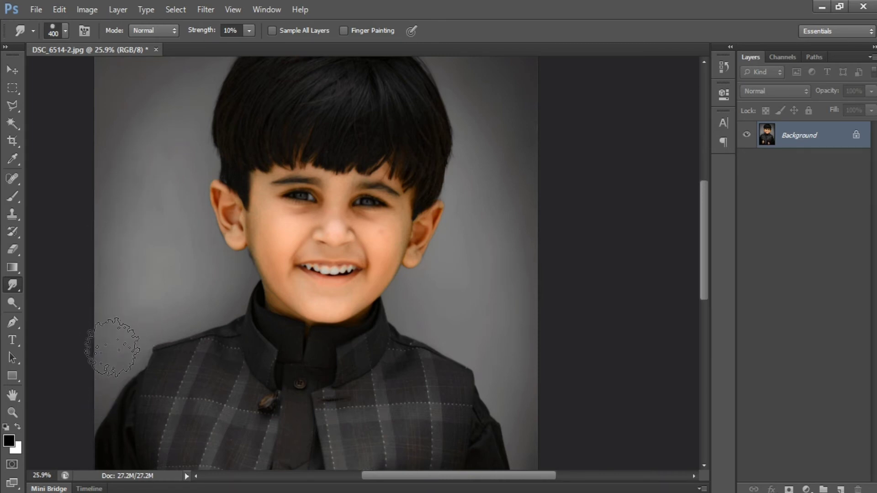
{"action": "left_click", "coordinate": [12, 70]}
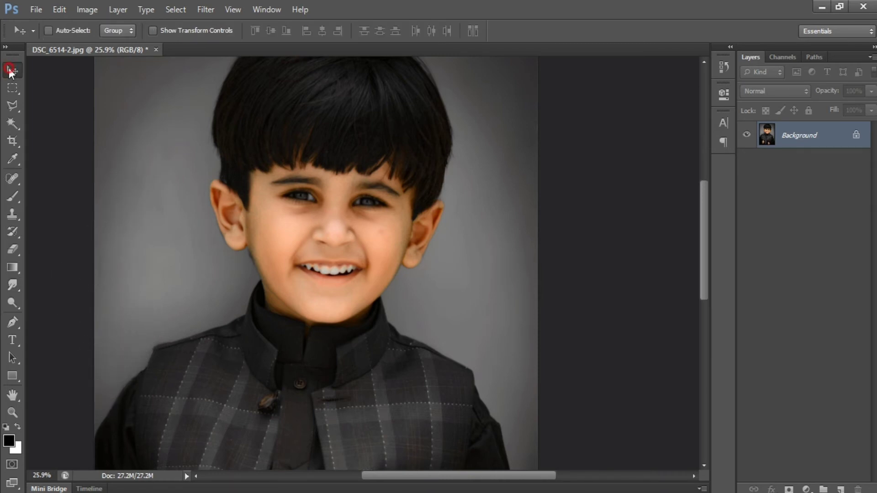
{"action": "scroll", "coordinate": [255, 199], "scroll_direction": "down", "scroll_amount": 2}
{"action": "scroll", "coordinate": [255, 198], "scroll_direction": "down", "scroll_amount": 1}
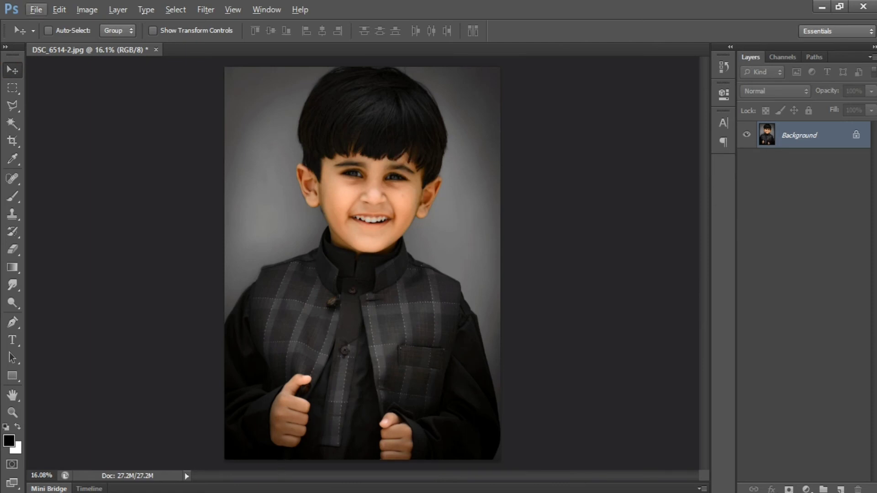
Step: Place the max white logo, scaled down, in the photo's upper-right corner and merge it into the Background layer
{"action": "right_click", "coordinate": [271, 492]}
{"action": "left_click_drag", "start_coordinate": [257, 232], "coordinate": [394, 145]}
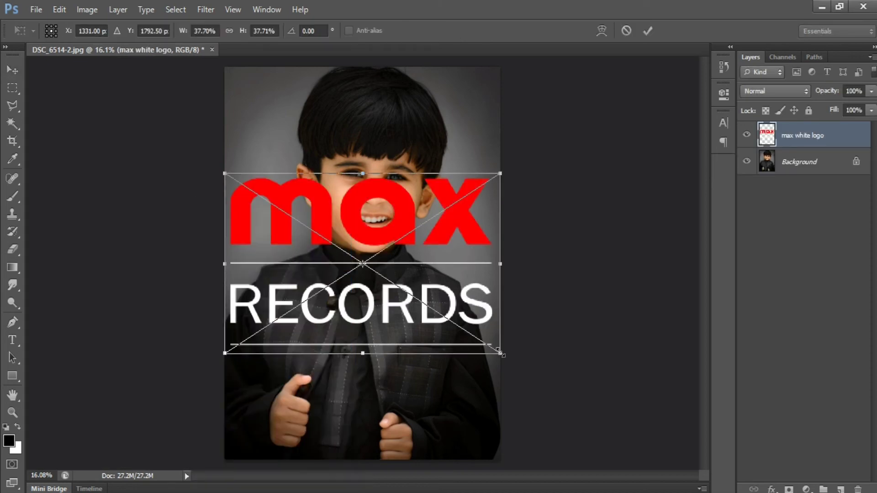
{"action": "left_click_drag", "start_coordinate": [501, 353], "coordinate": [500, 81]}
{"action": "key", "text": "Return"}
{"action": "scroll", "coordinate": [481, 141], "scroll_direction": "down", "scroll_amount": 1}
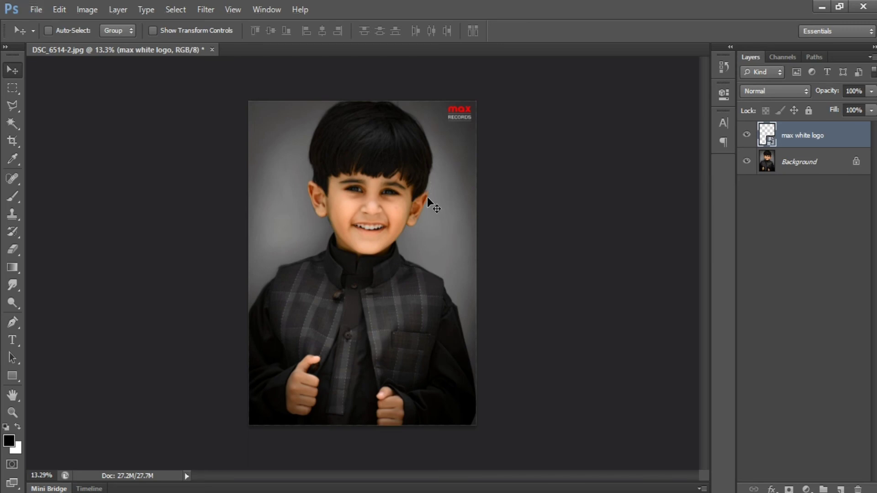
{"action": "key", "text": "ctrl+e"}
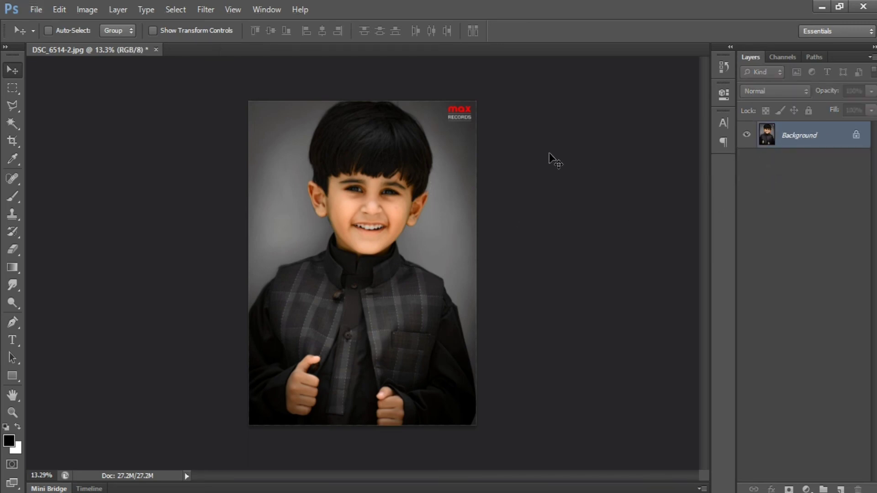
Step: Save the photo as a JPEG over the existing DSC_6514-2 file in XTRA UPDATES at Maximum quality 12
{"action": "key", "text": "ctrl+shift+s"}
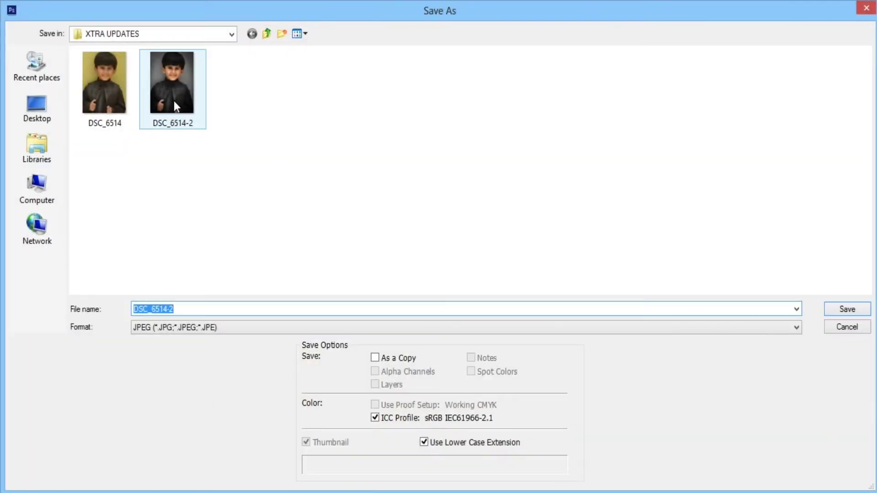
{"action": "double_click", "coordinate": [190, 108]}
{"action": "left_click", "coordinate": [424, 193]}
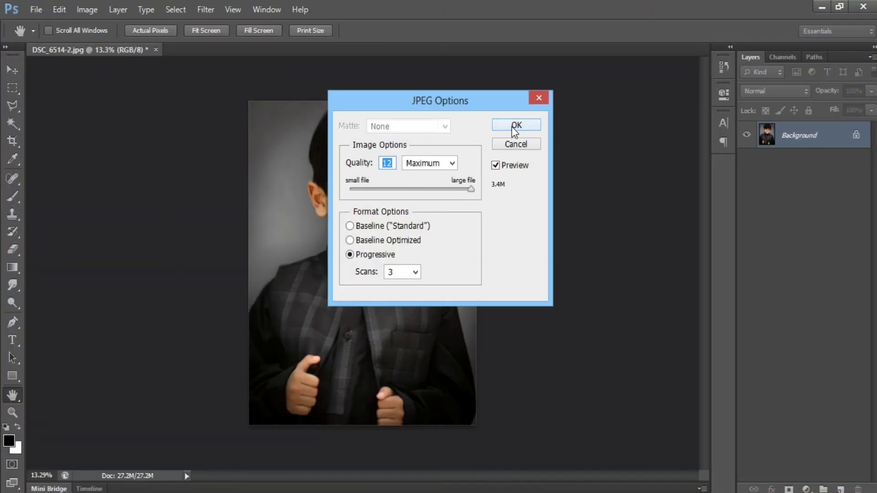
{"action": "left_click", "coordinate": [514, 130]}
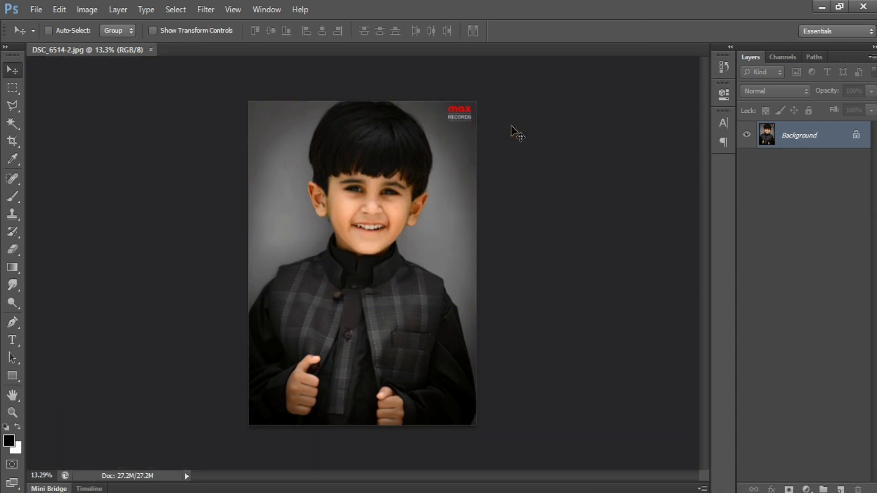
{"action": "scroll", "coordinate": [516, 132], "scroll_direction": "up", "scroll_amount": 3}
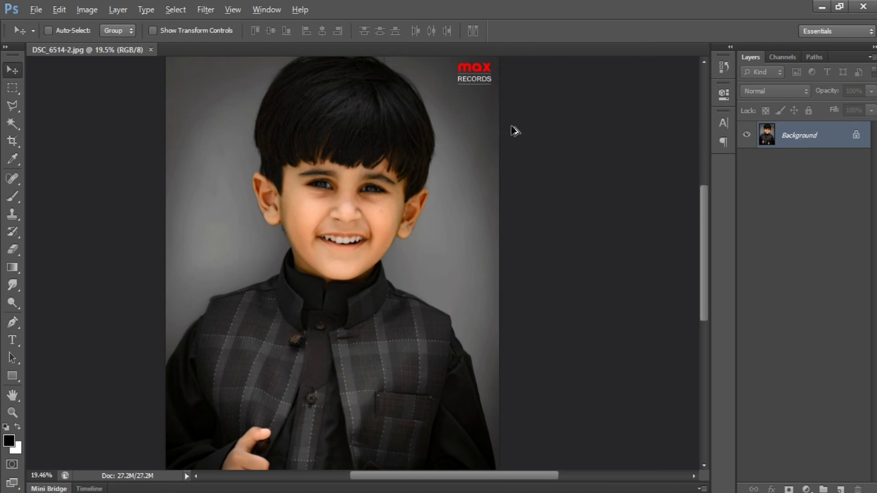
{"action": "scroll", "coordinate": [515, 132], "scroll_direction": "down", "scroll_amount": 2}
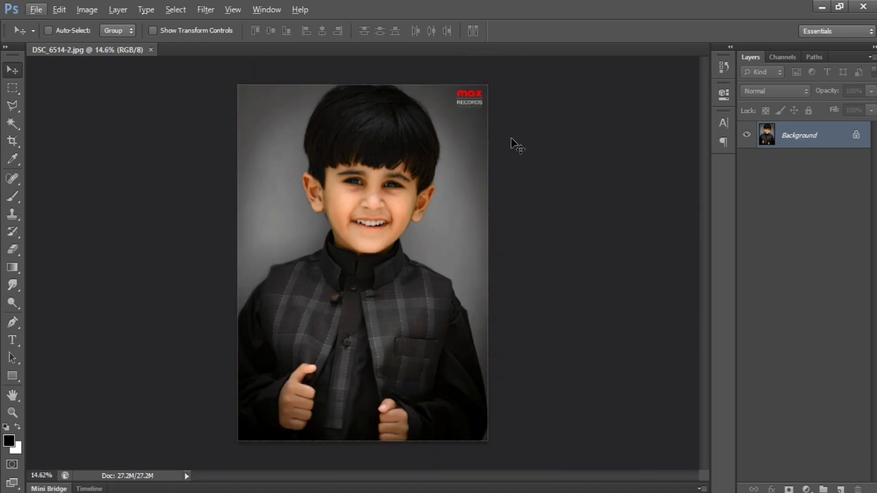